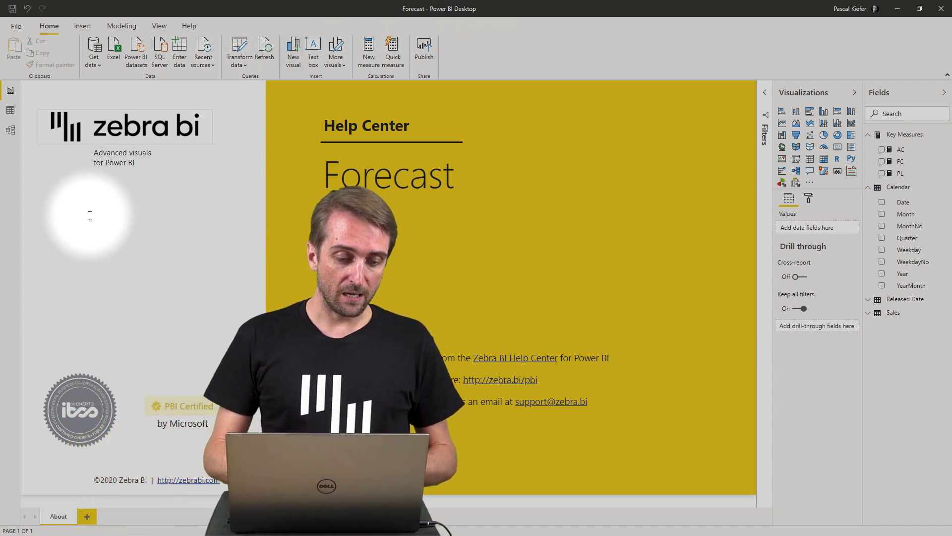
Add a new page with a canvas-wide Zebra BI chart using Calendar Month as its category
click(88, 516)
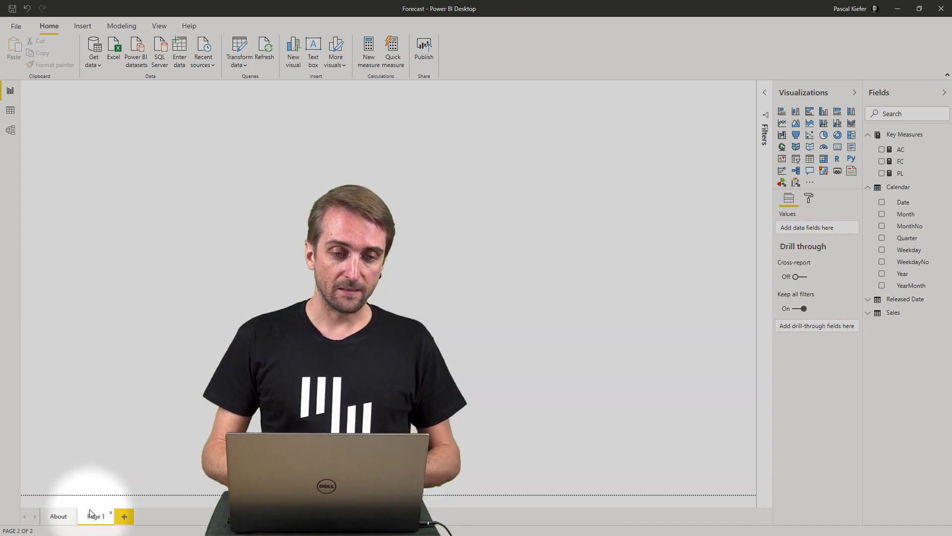
click(797, 183)
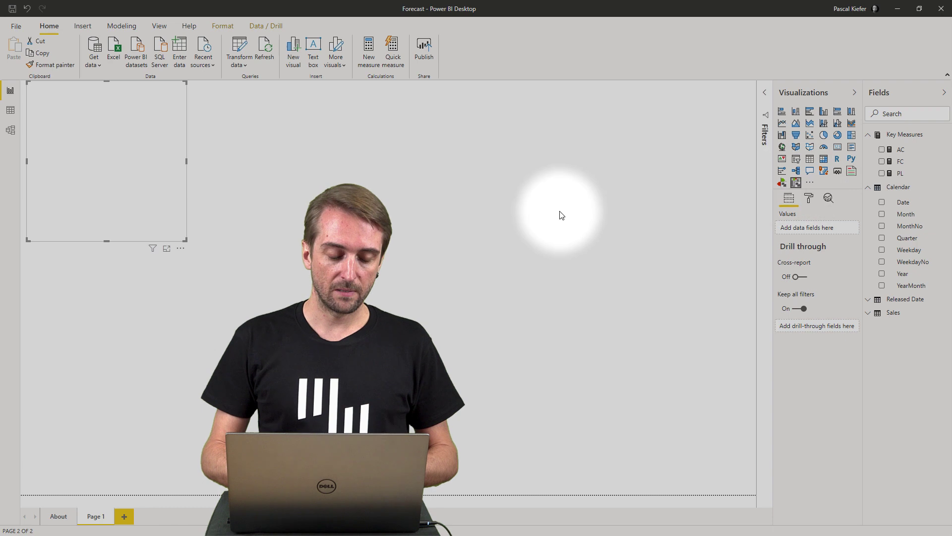
drag(182, 240, 587, 362)
drag(677, 415, 755, 496)
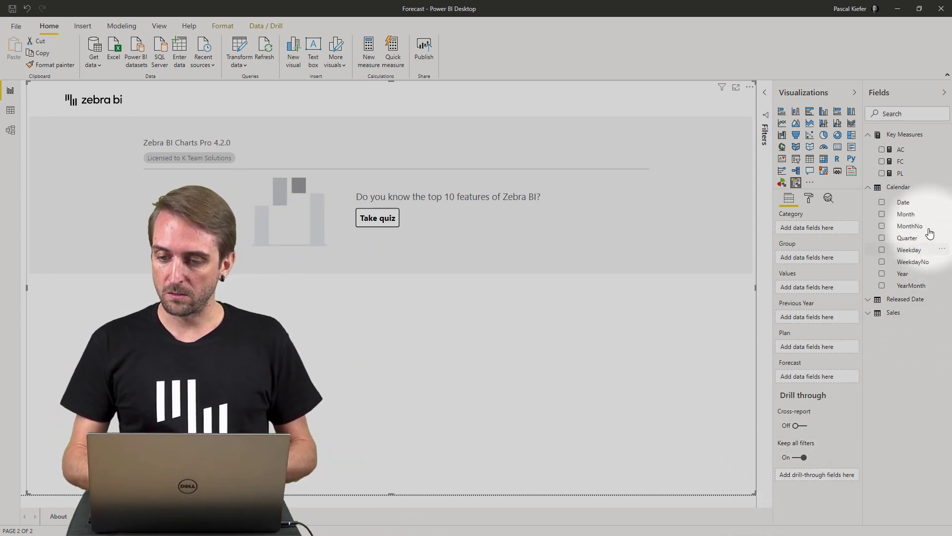
drag(917, 216, 824, 231)
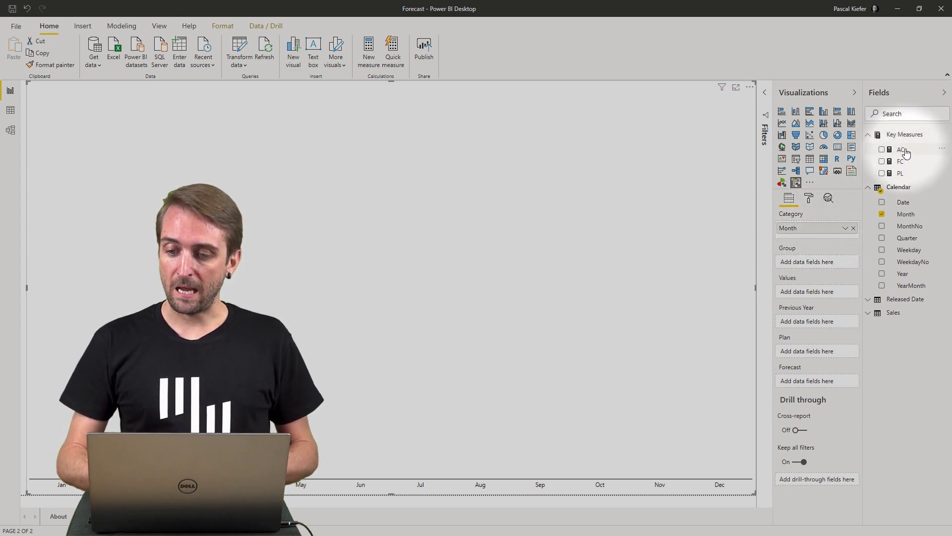
Use AC as Values and PL as Plan, then switch the chart to the ΔPL%, ΔPL and AC layout
drag(900, 149, 808, 296)
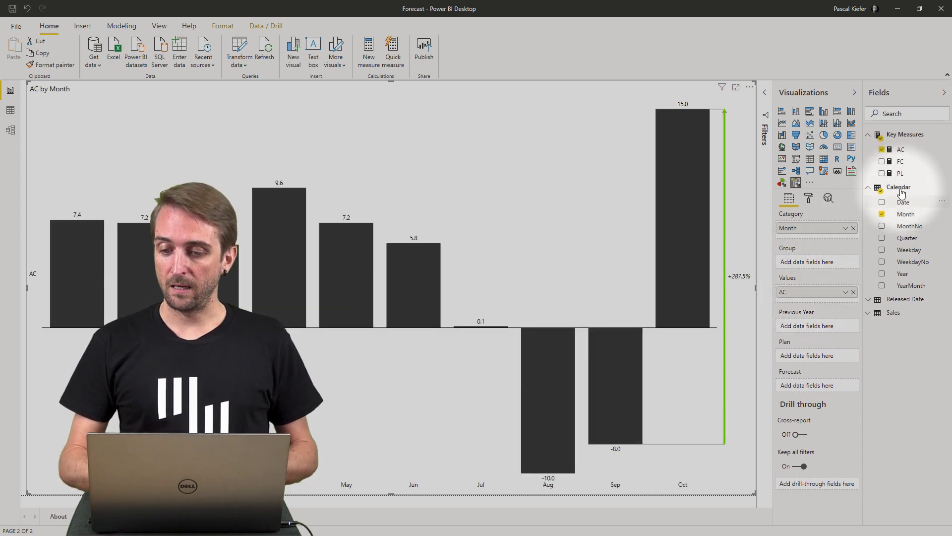
drag(916, 180, 806, 359)
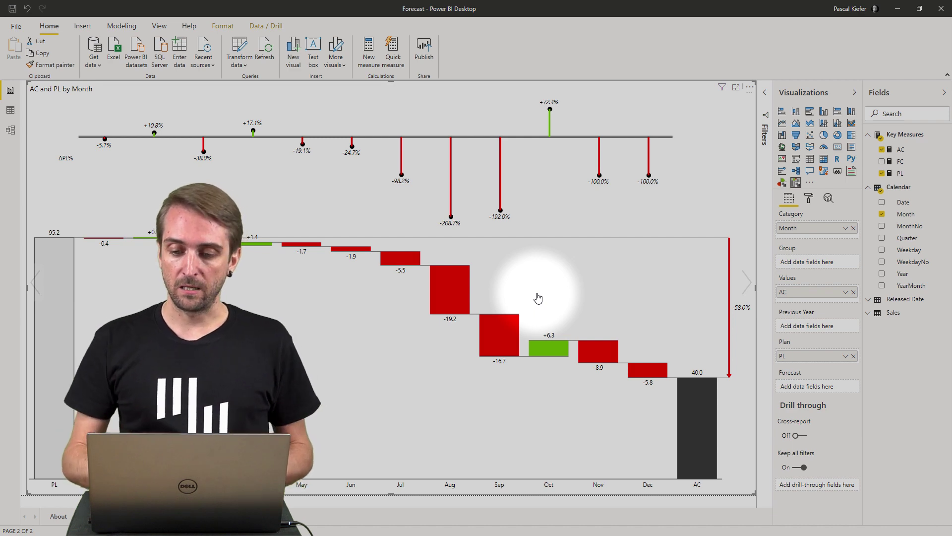
click(746, 286)
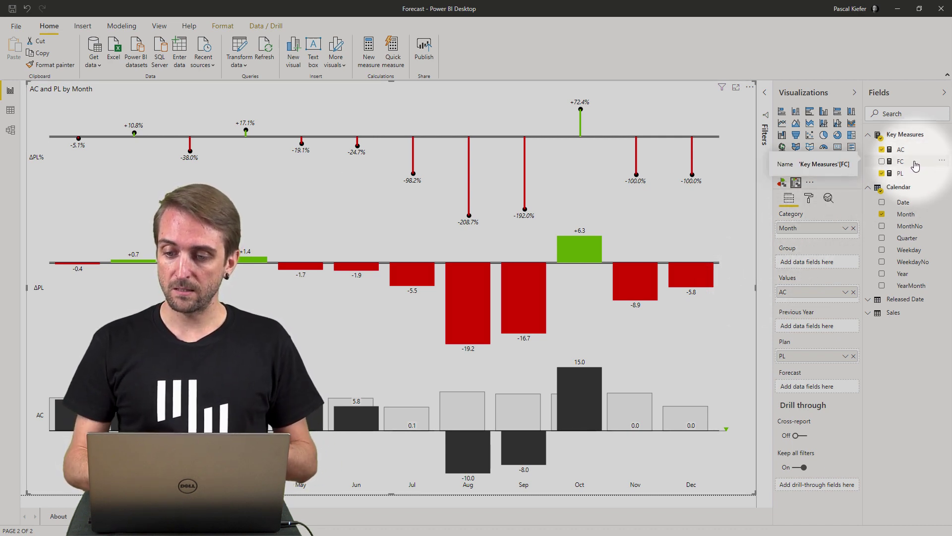
Set FC as the Forecast measure, then select the Oct column to check its values
drag(919, 166, 807, 387)
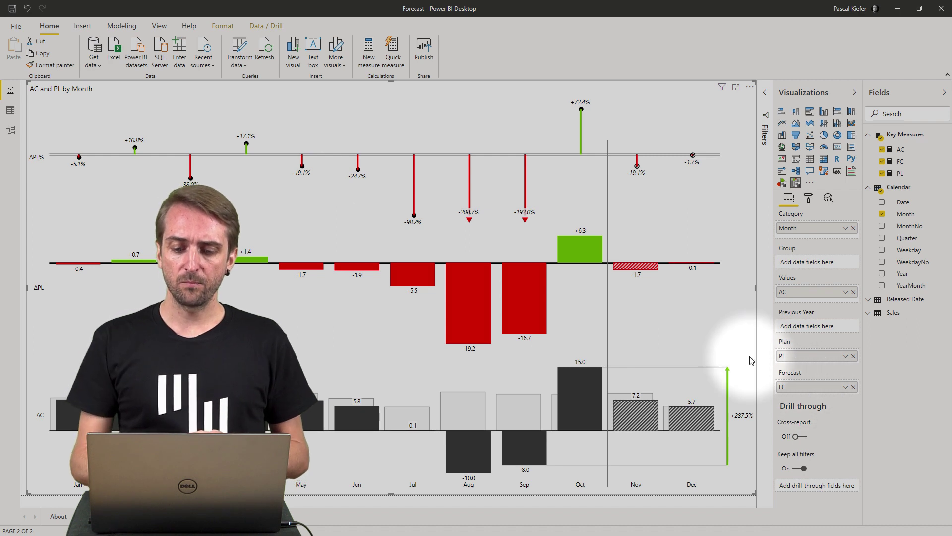
click(516, 372)
click(573, 408)
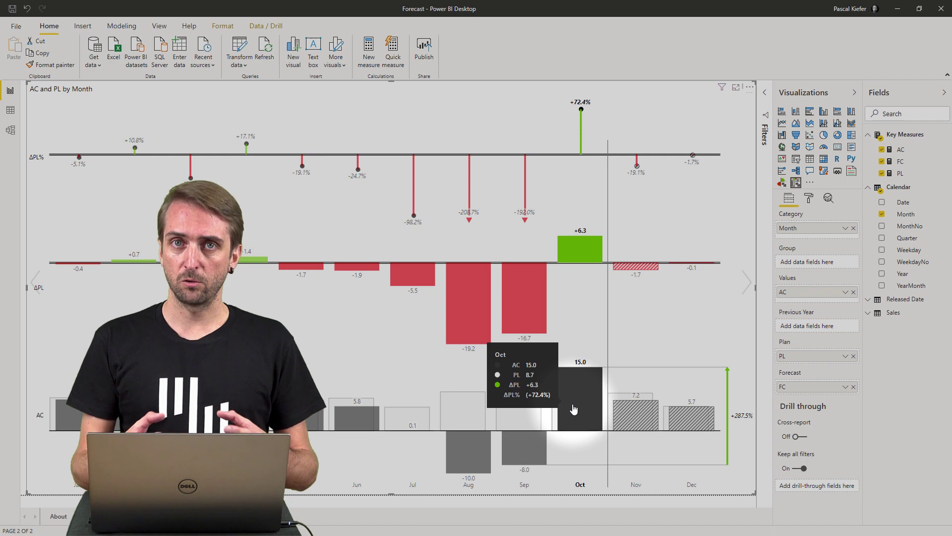
click(664, 451)
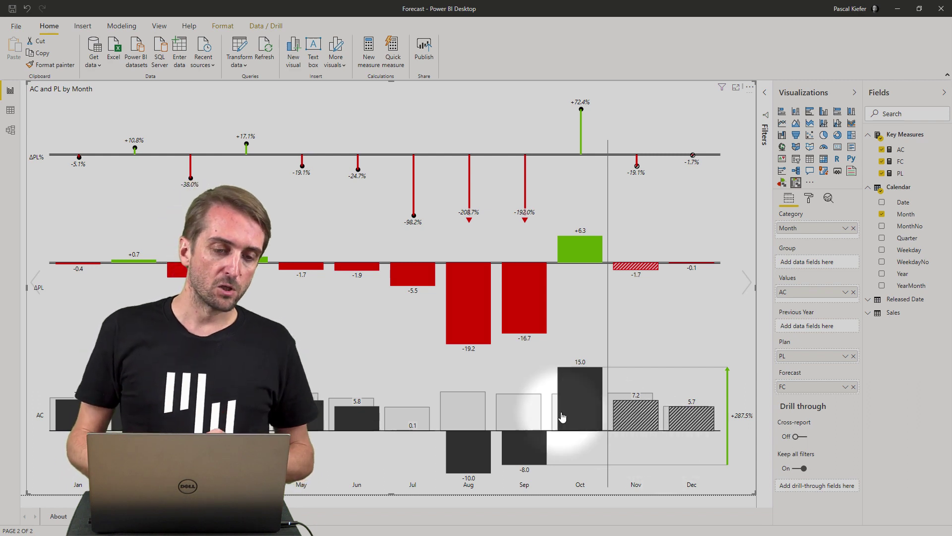
In Data view, inspect the Released Date table's YES/NO Released column, then display the Sales table
click(10, 111)
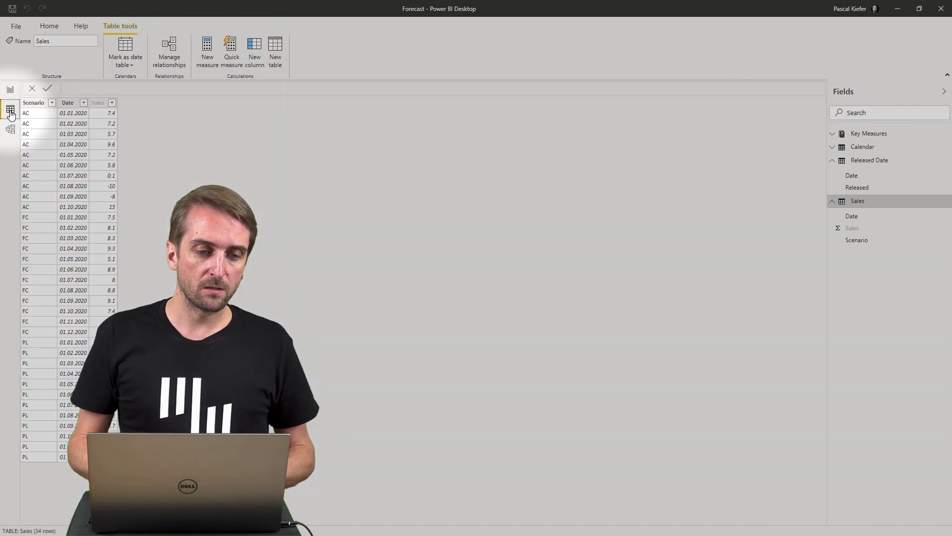
click(874, 161)
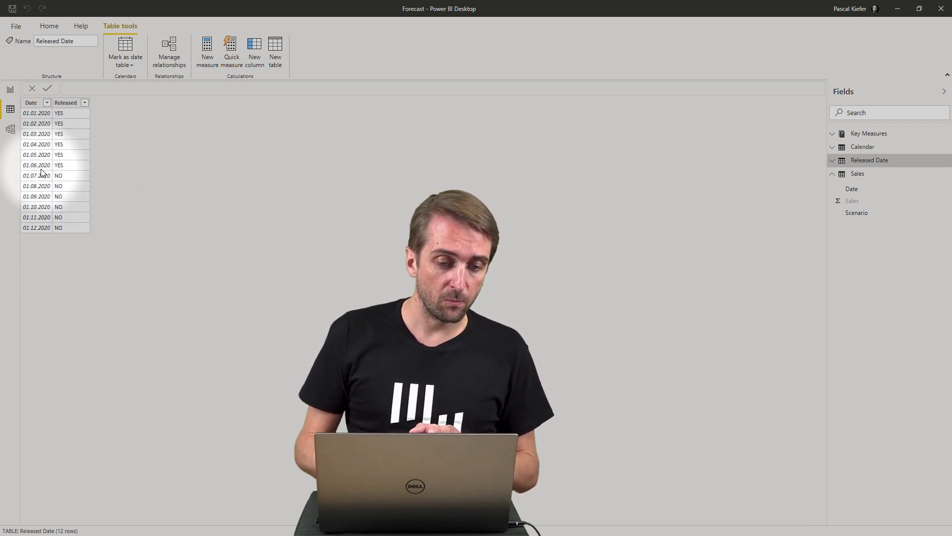
click(66, 178)
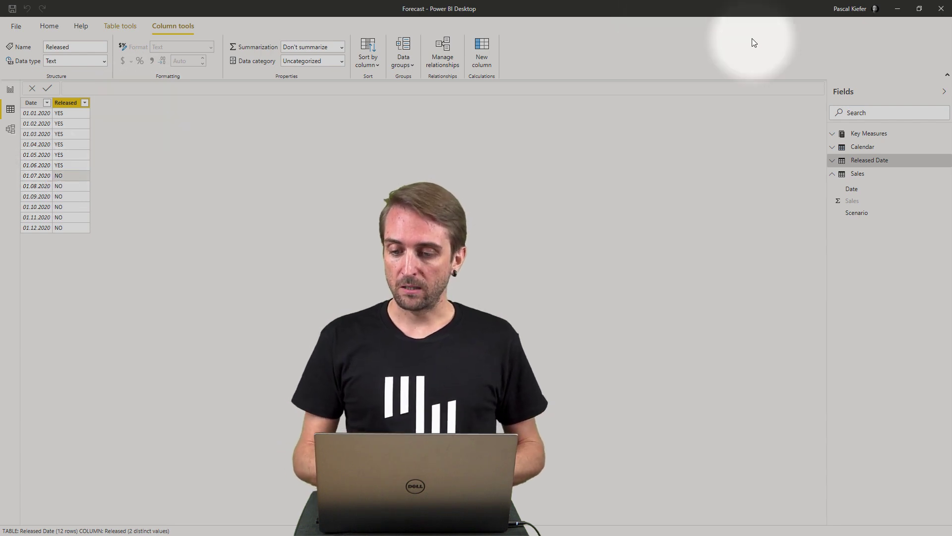
click(866, 175)
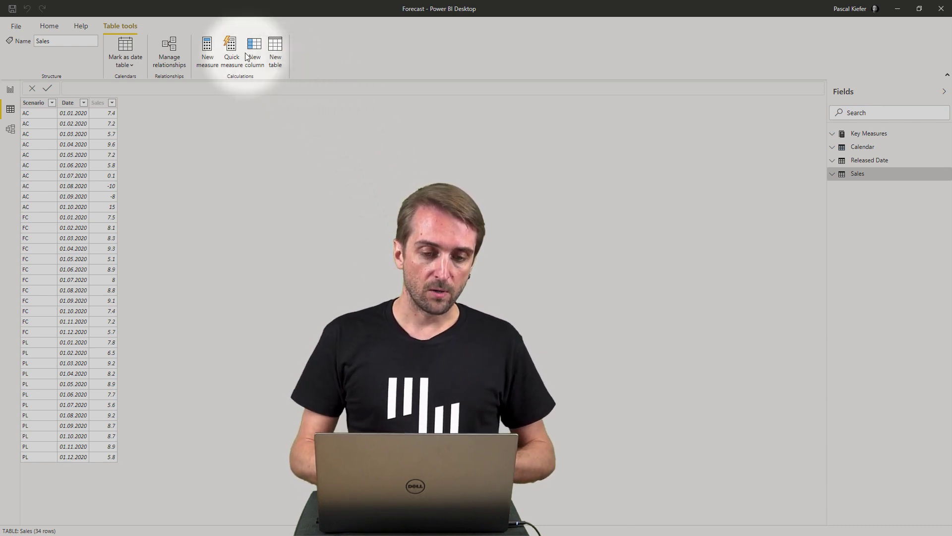
Start a new Sales column: Released = IF(Sales[Scenario]="AC", LOOKUPVALUE(
click(255, 45)
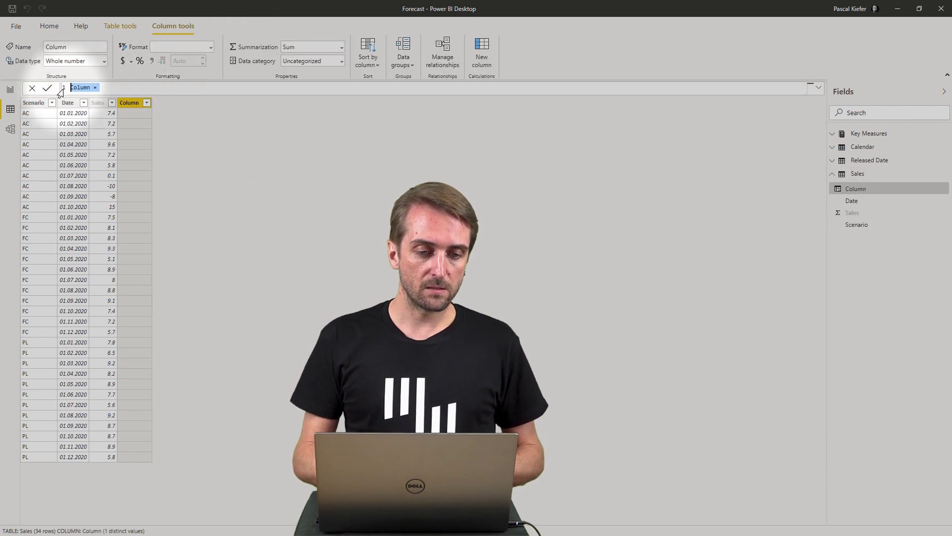
text(Re)
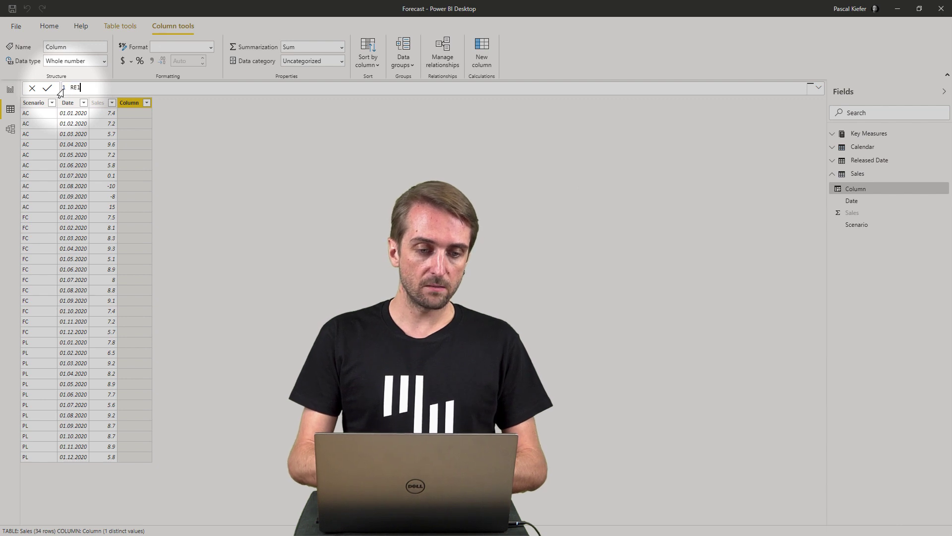
text(leased =)
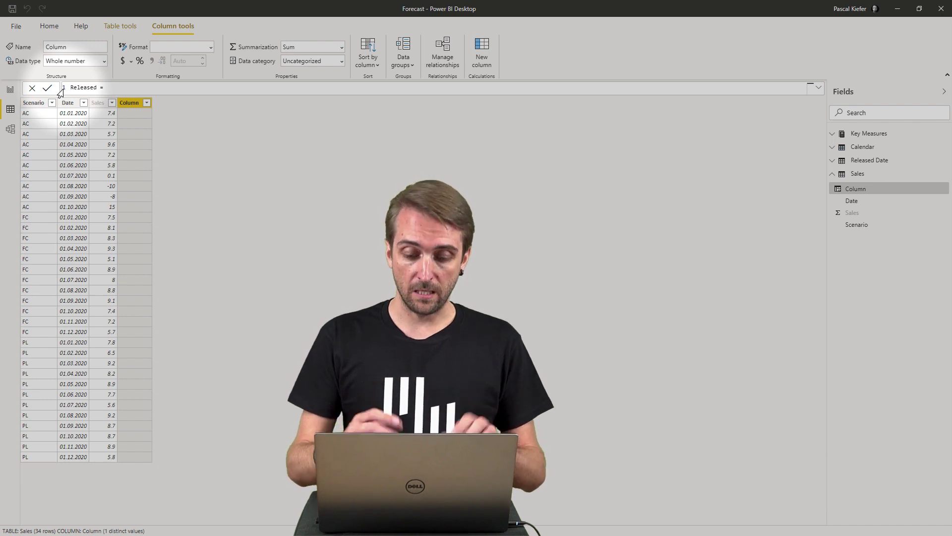
text(if)
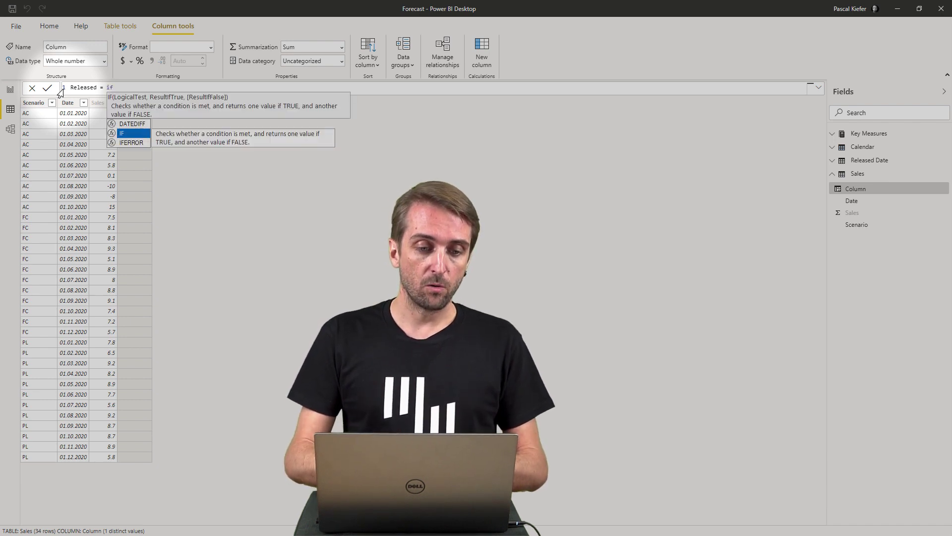
key(Tab)
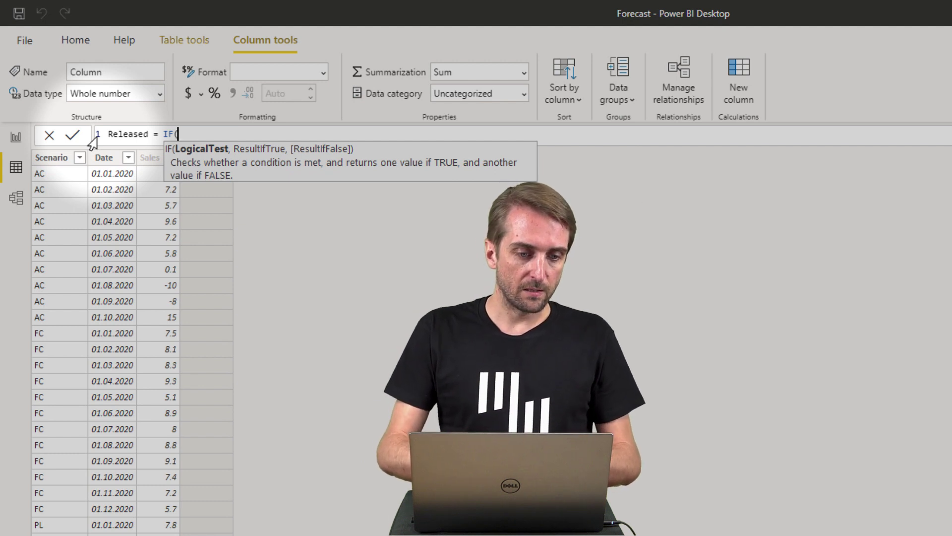
text(Scne)
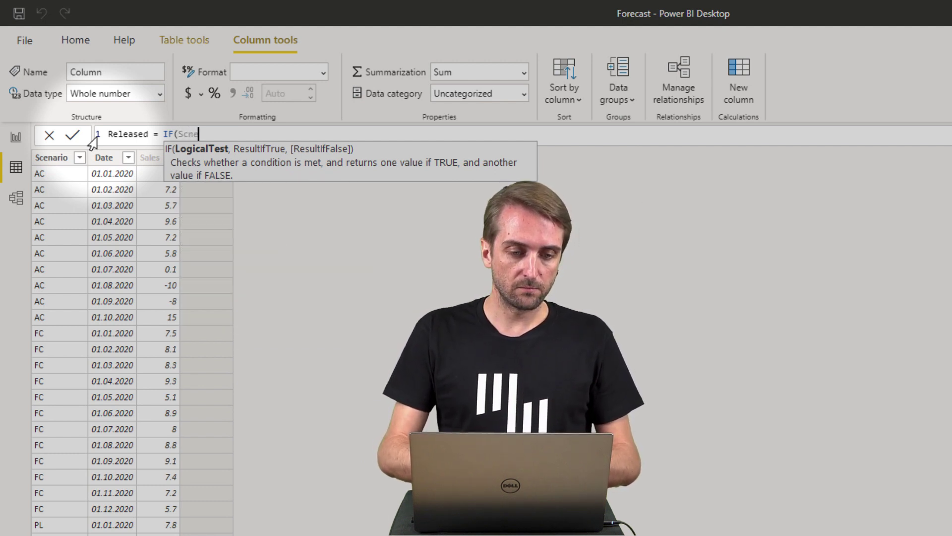
key(BackSpace)
key(BackSpace)
text(e)
key(Tab)
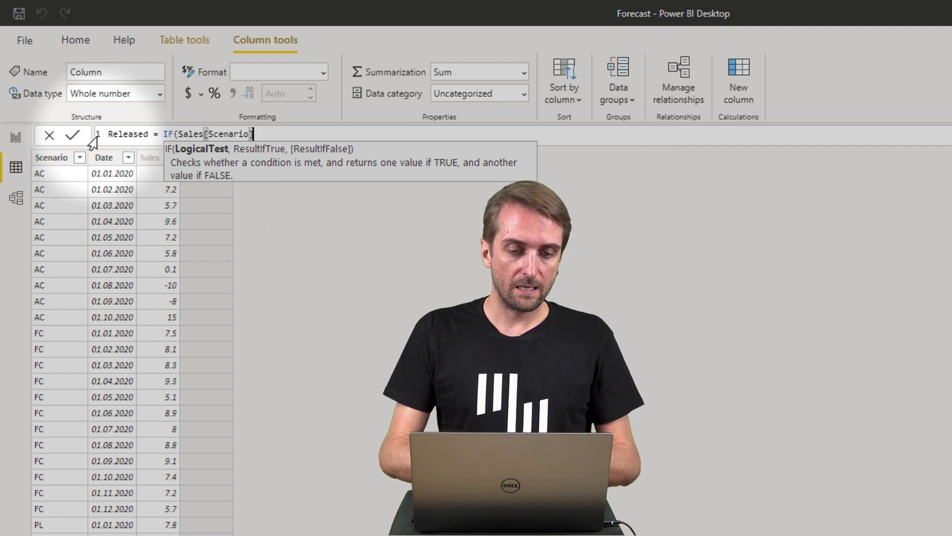
text(="AC")
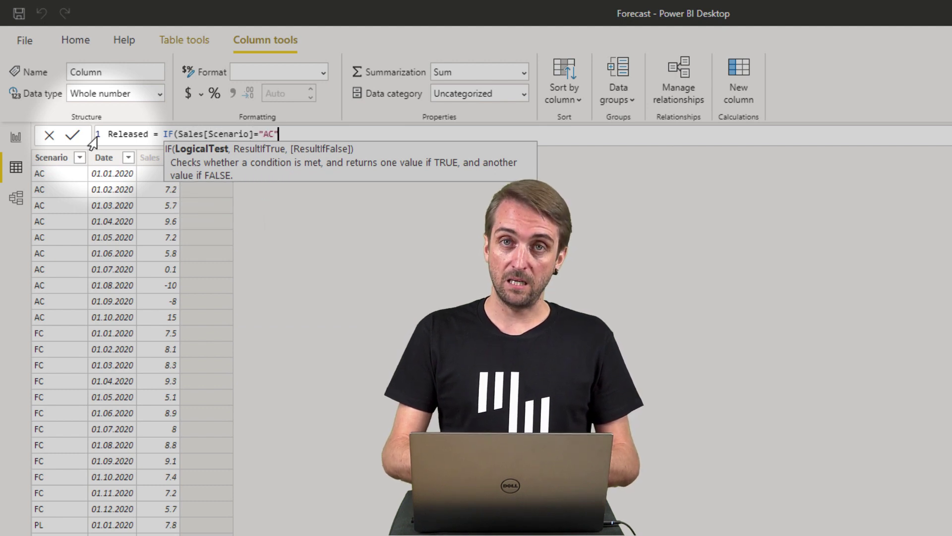
text(,)
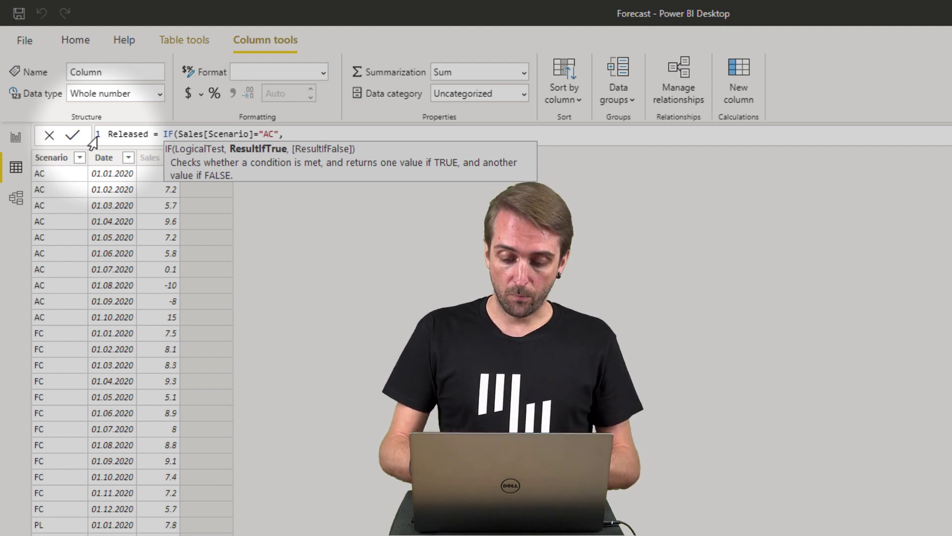
text(look)
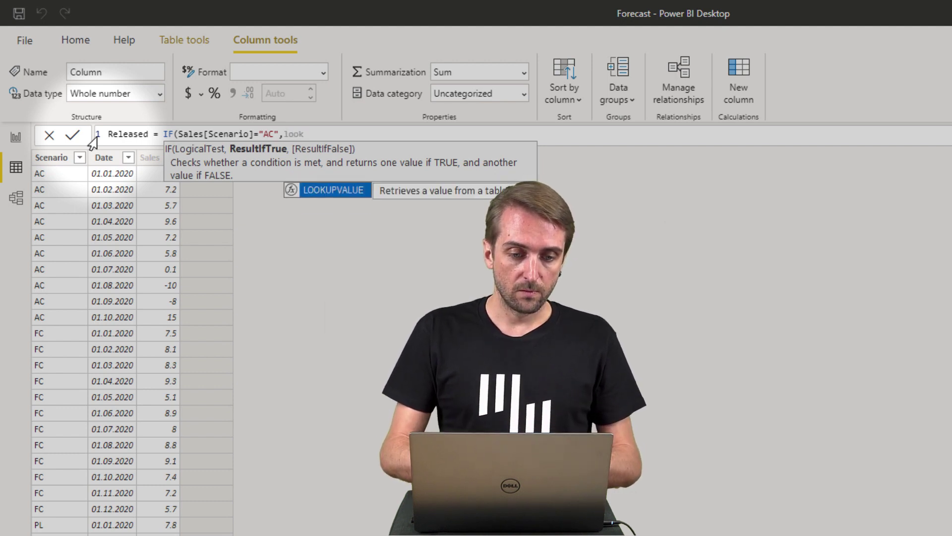
key(Tab)
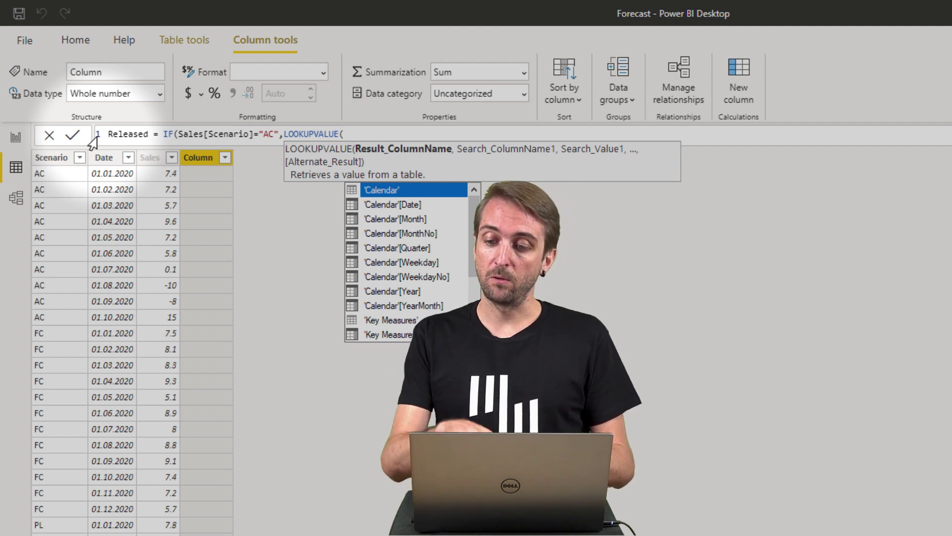
Finish LOOKUPVALUE('Released Date'[Released], 'Released Date'[Date], Sales[Date]) with "YES" as the fallback, and commit
text(relea)
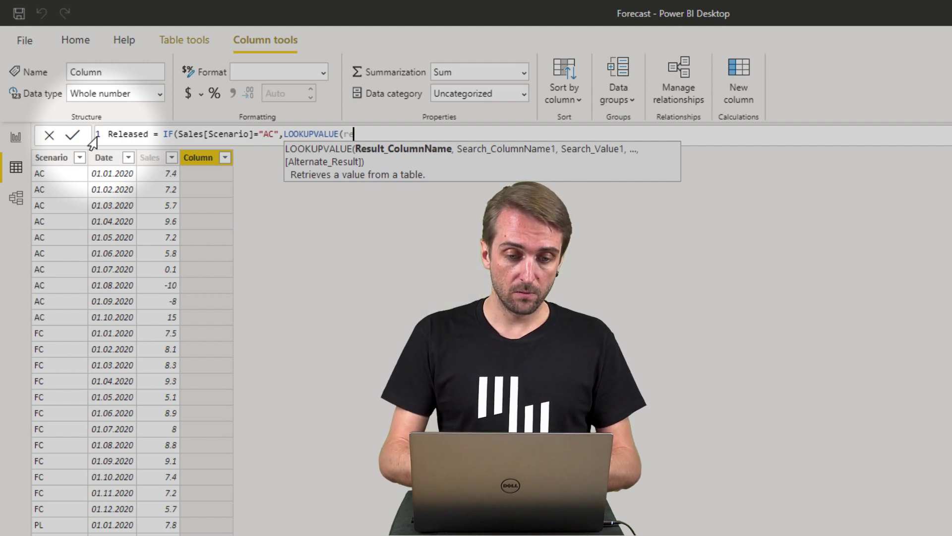
key(Down)
key(Down)
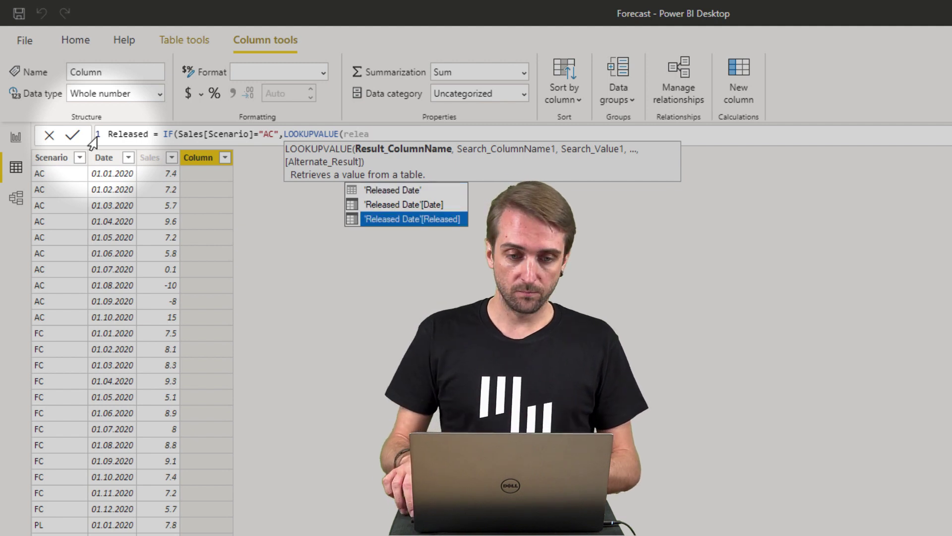
key(Tab)
text(,)
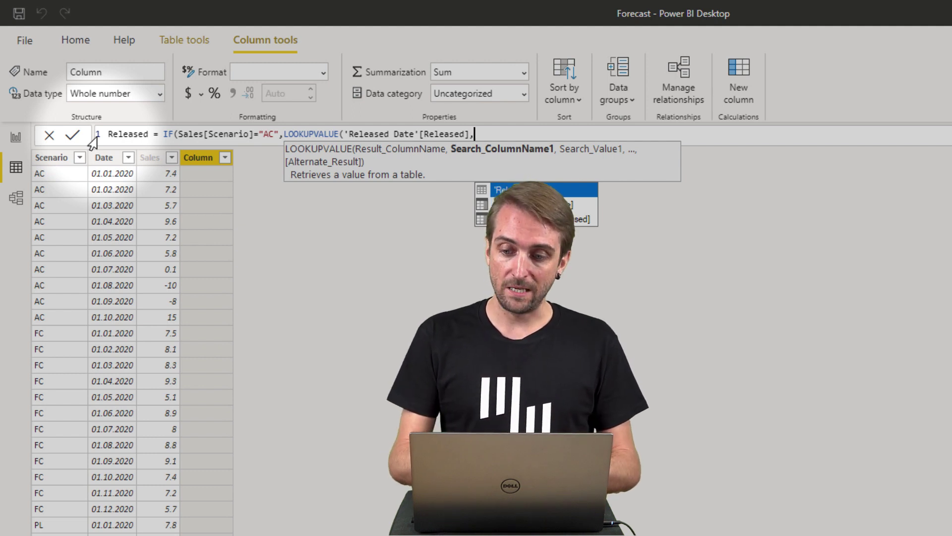
text(rele)
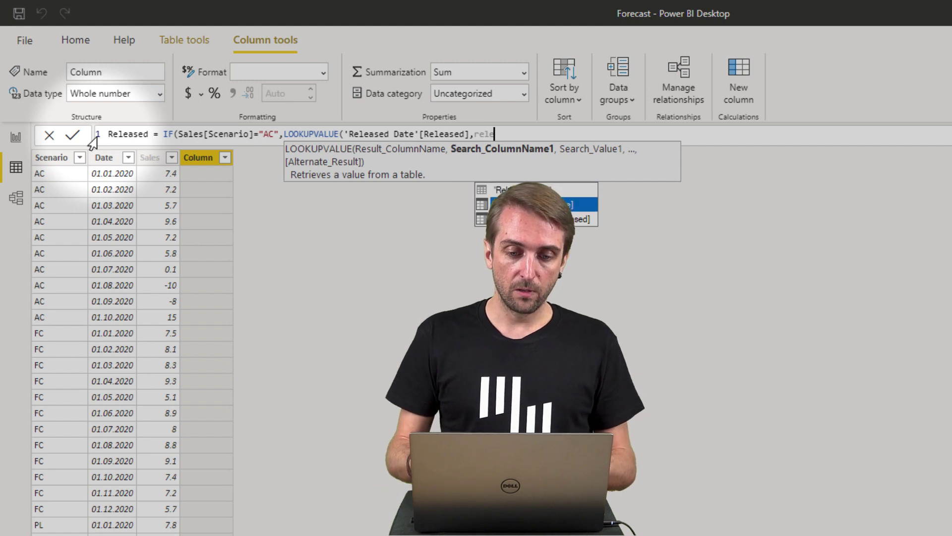
key(Tab)
text(,)
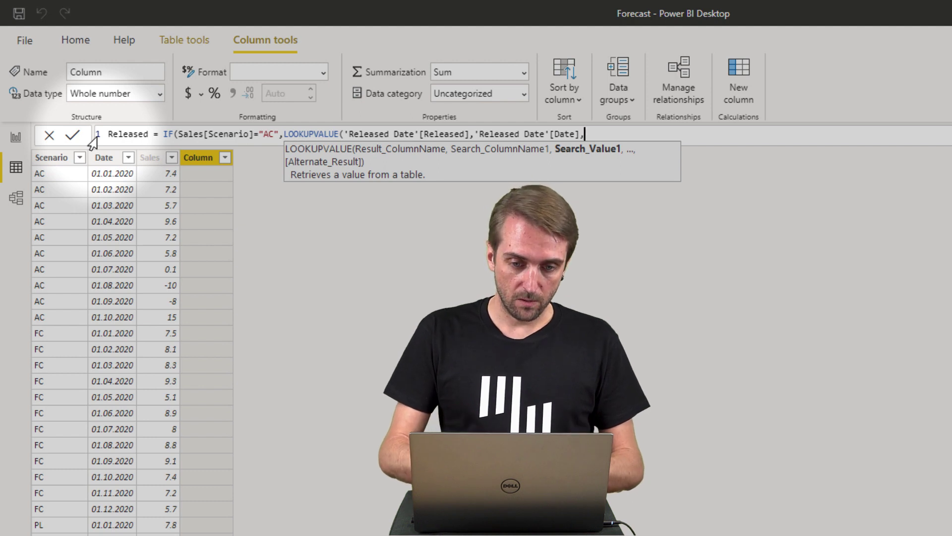
text(date)
key(BackSpace)
key(BackSpace)
key(BackSpace)
key(BackSpace)
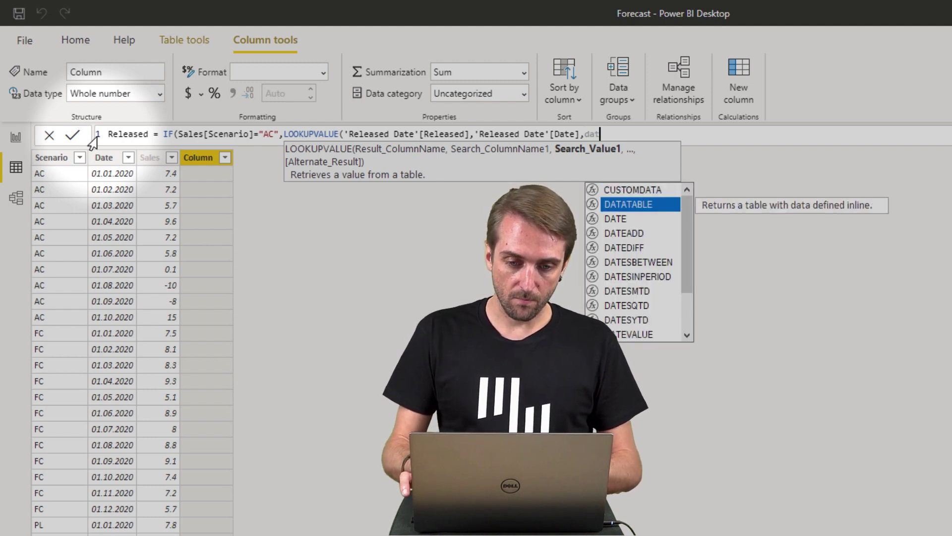
text(sale)
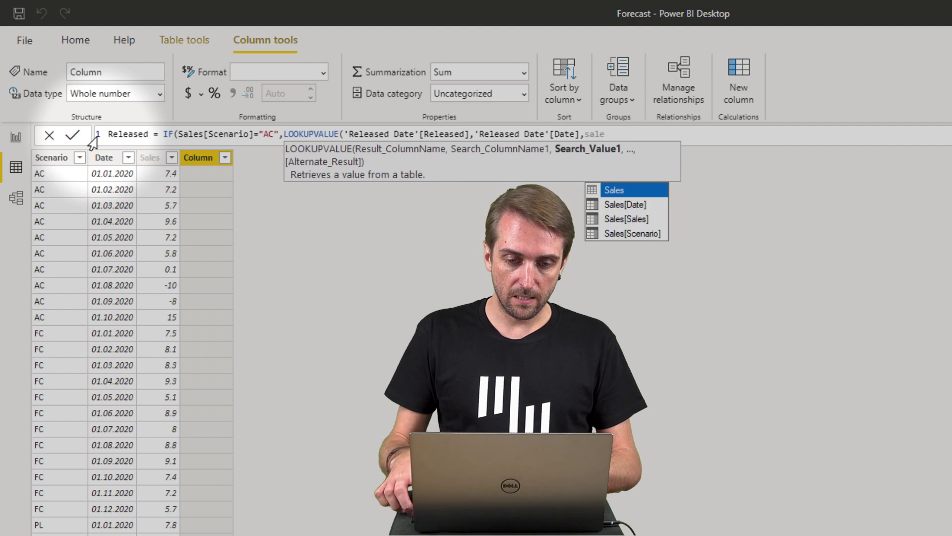
key(Down)
key(Tab)
text())
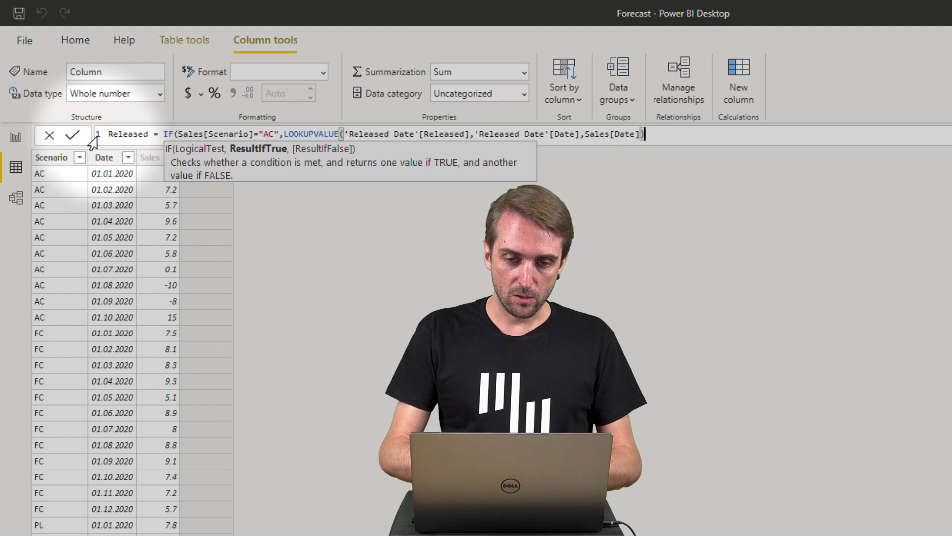
text(,"YES")
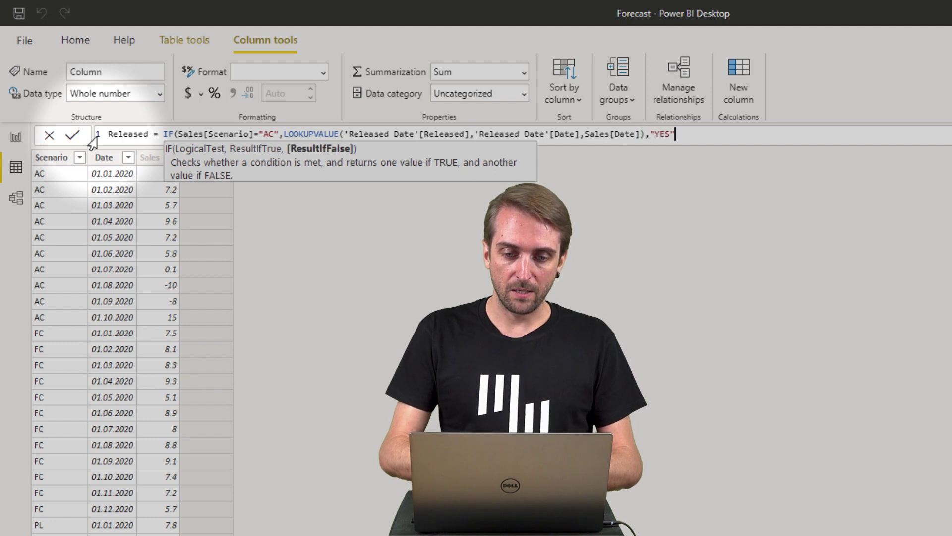
text())
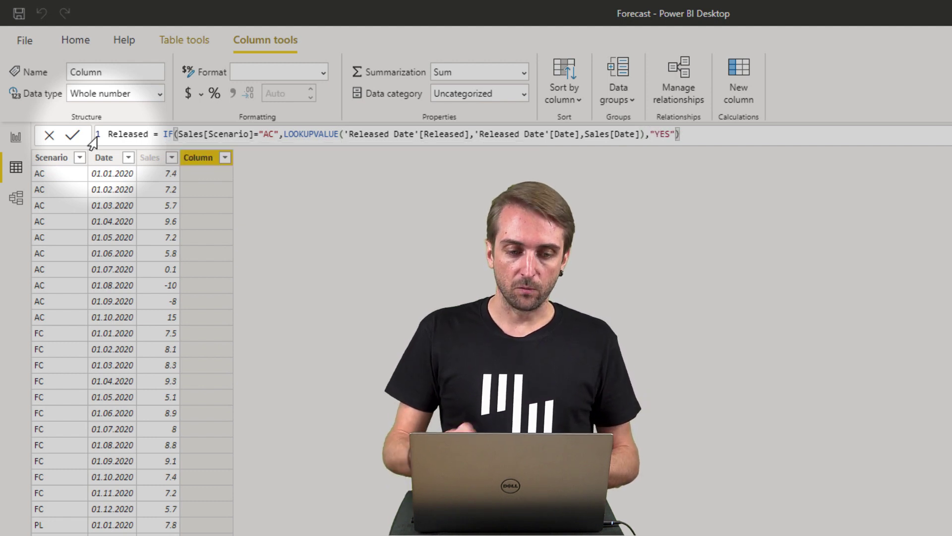
key(Return)
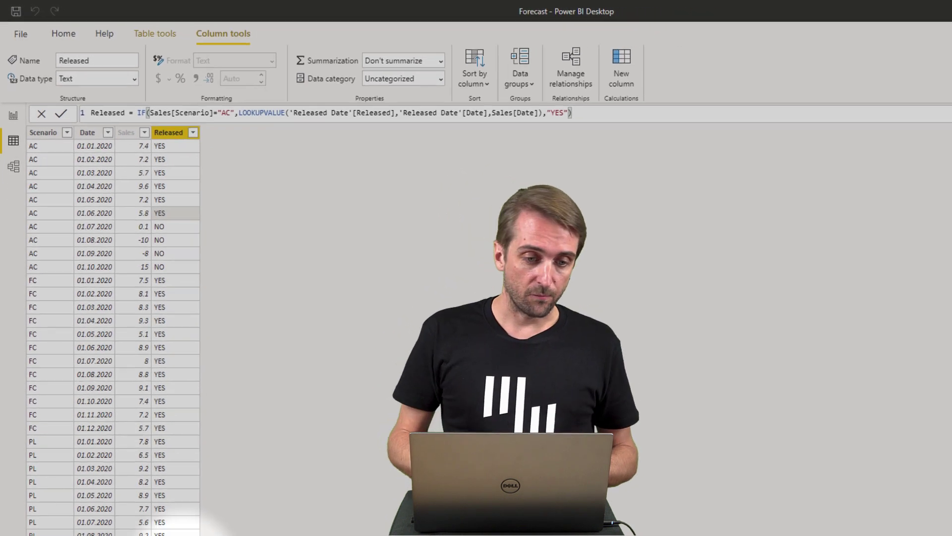
Back in Report view, add a Released page filter that keeps only YES
click(11, 101)
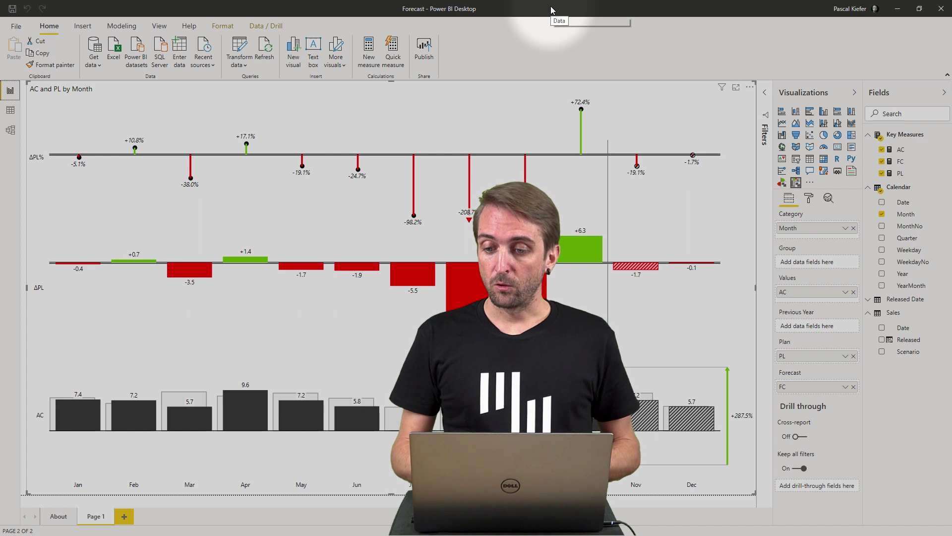
click(766, 96)
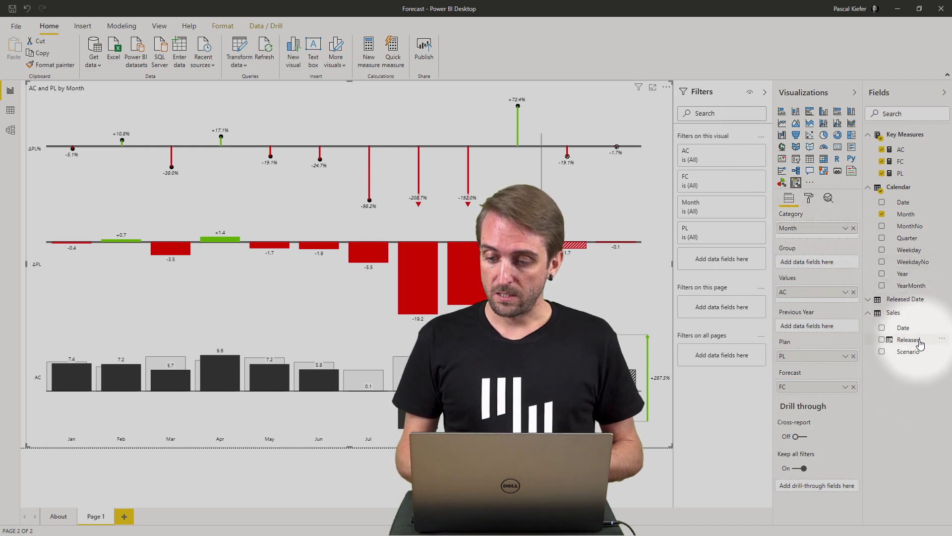
drag(920, 343, 722, 307)
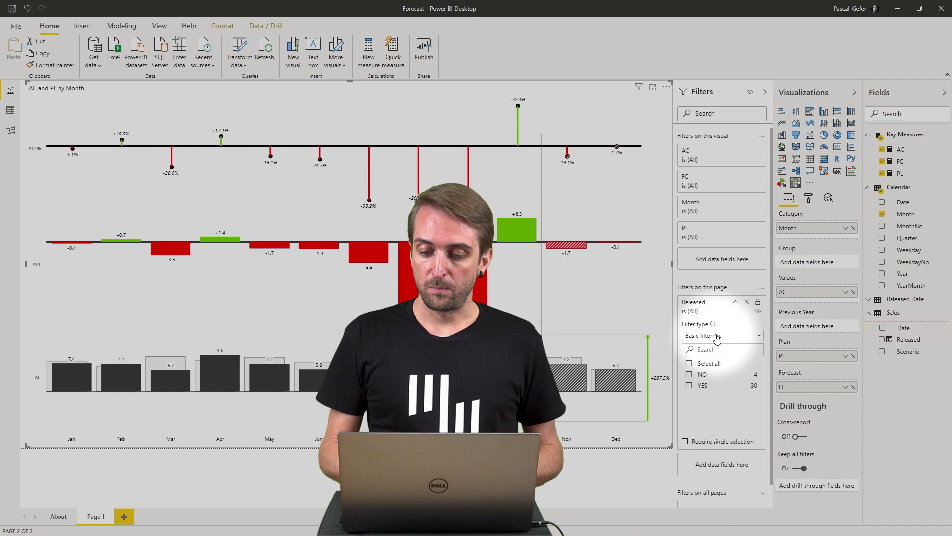
click(689, 386)
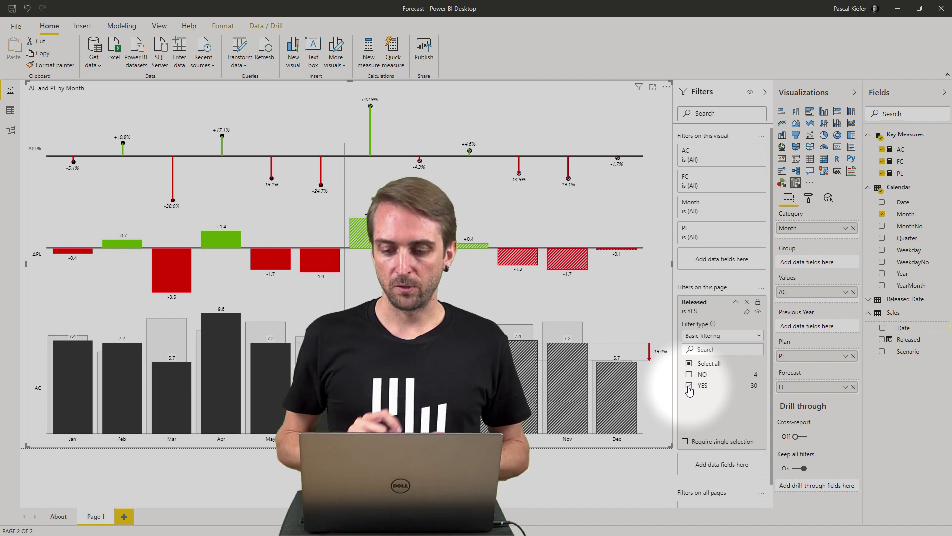
Remove the Released page filter and create a security role named 'Only Released periods'
click(748, 305)
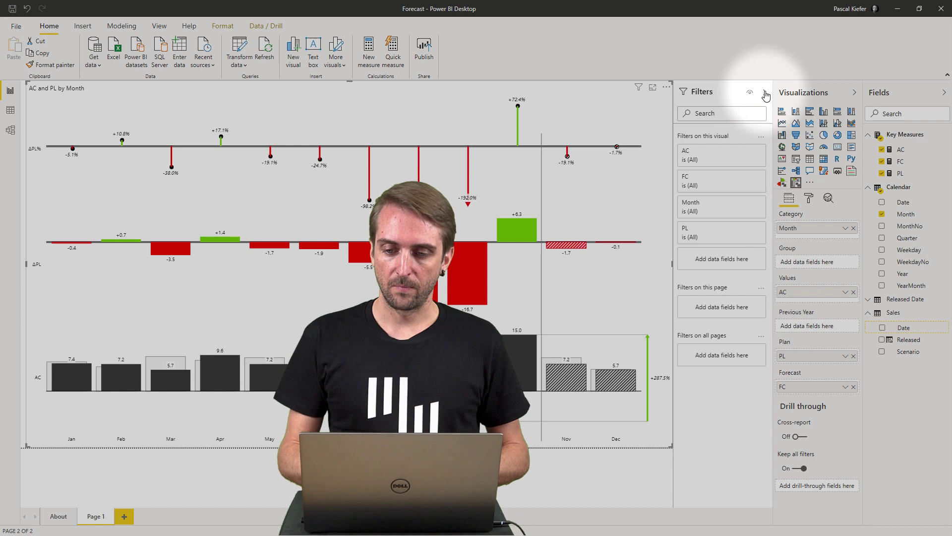
click(764, 92)
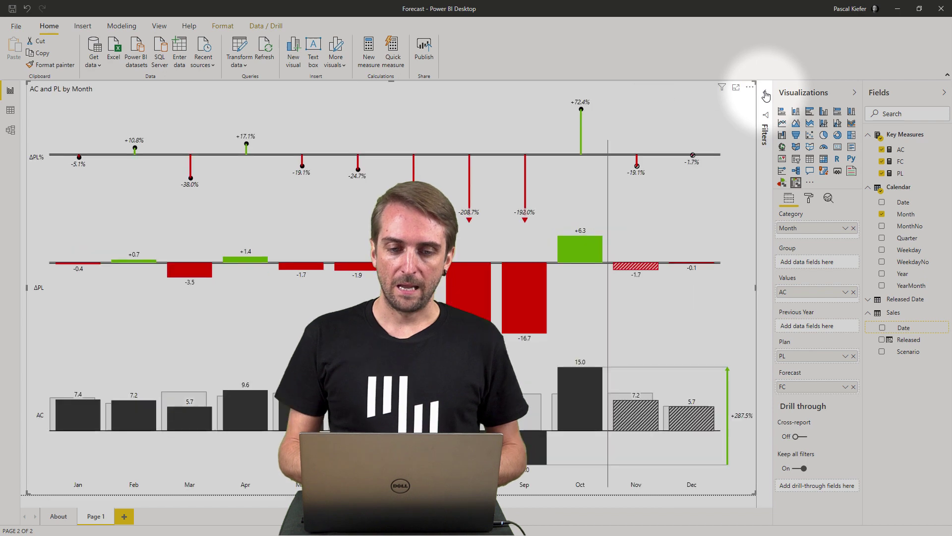
click(122, 26)
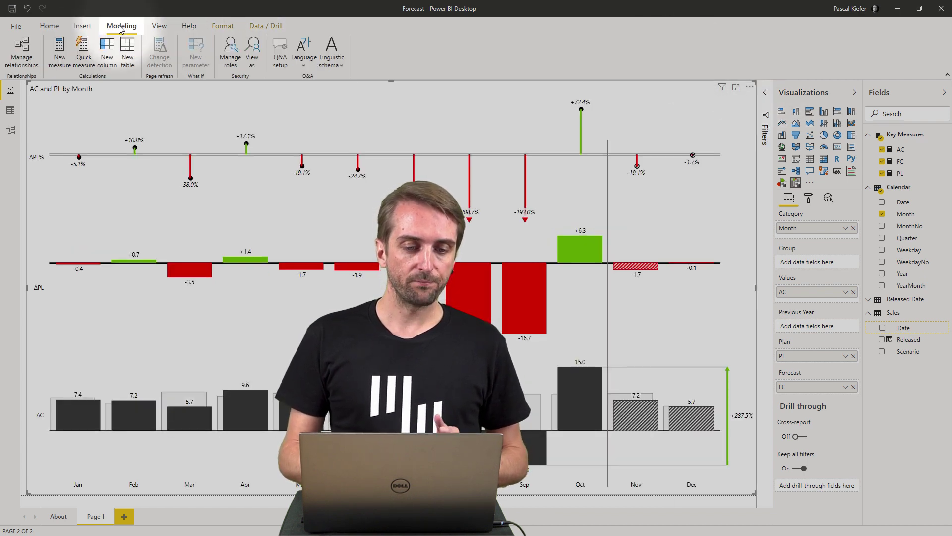
click(230, 48)
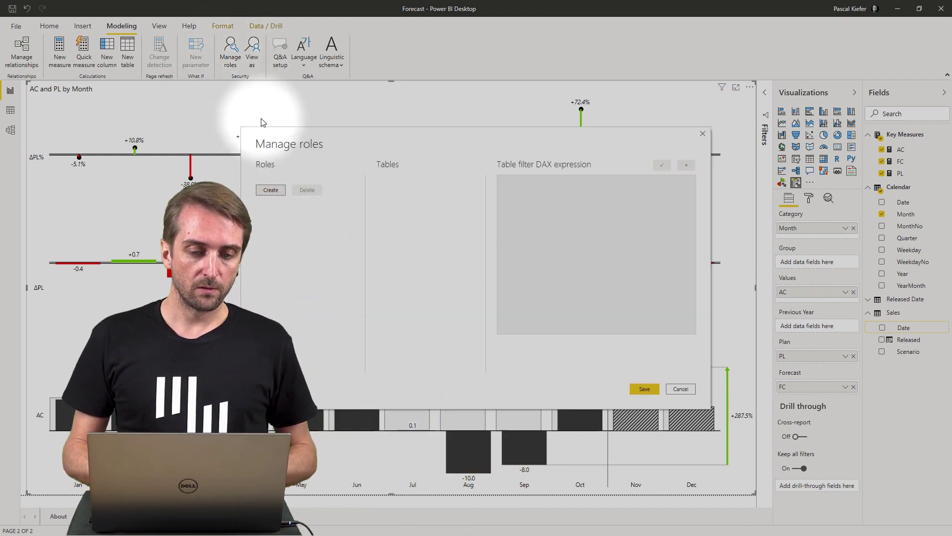
click(271, 191)
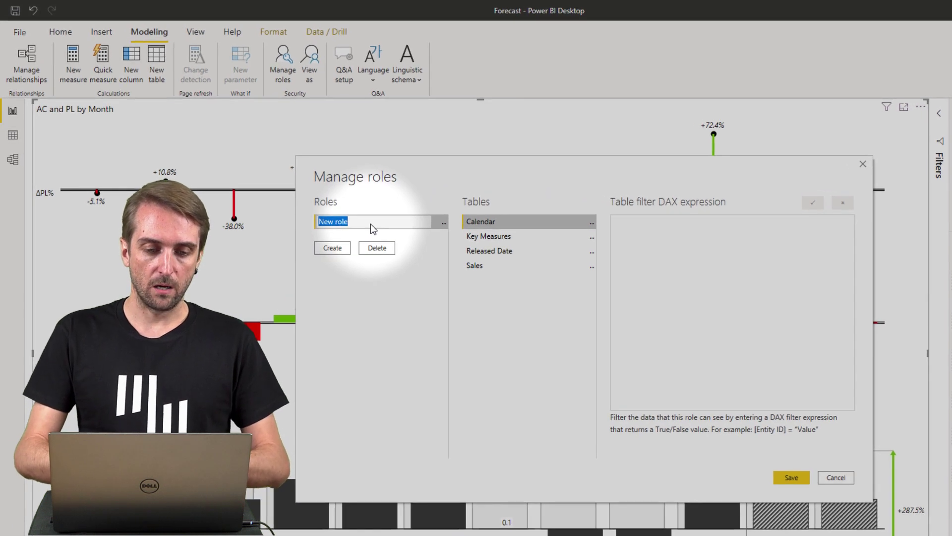
text(Only Released periods)
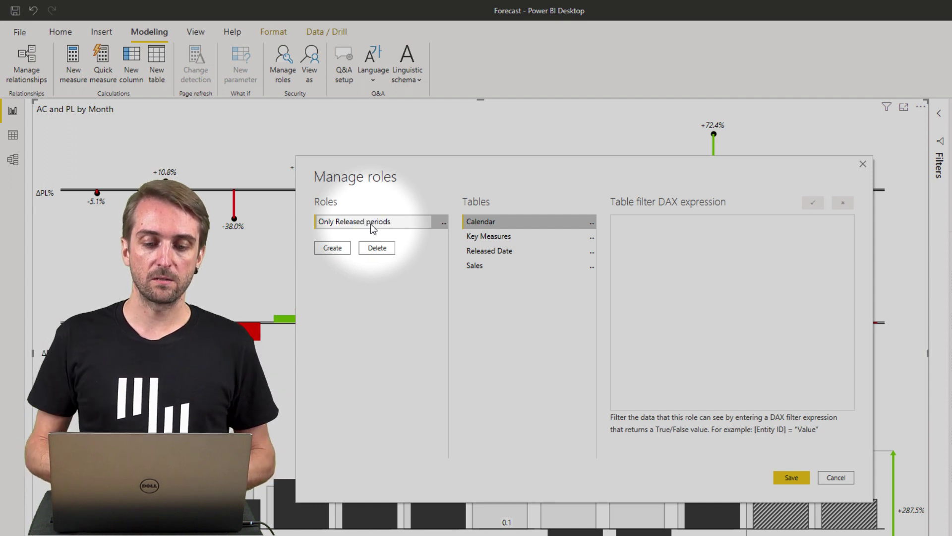
key(Return)
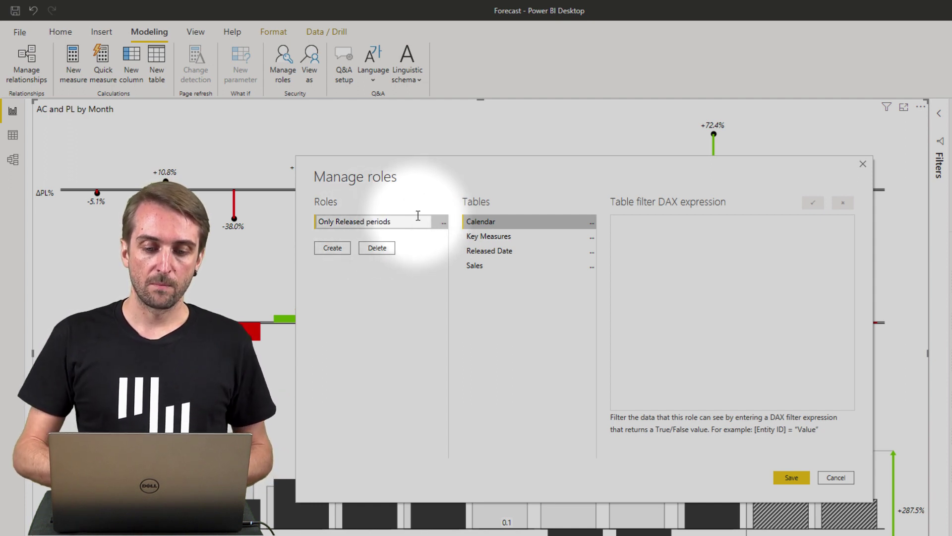
Filter the role's Sales table to [Released] = "YES"
click(491, 267)
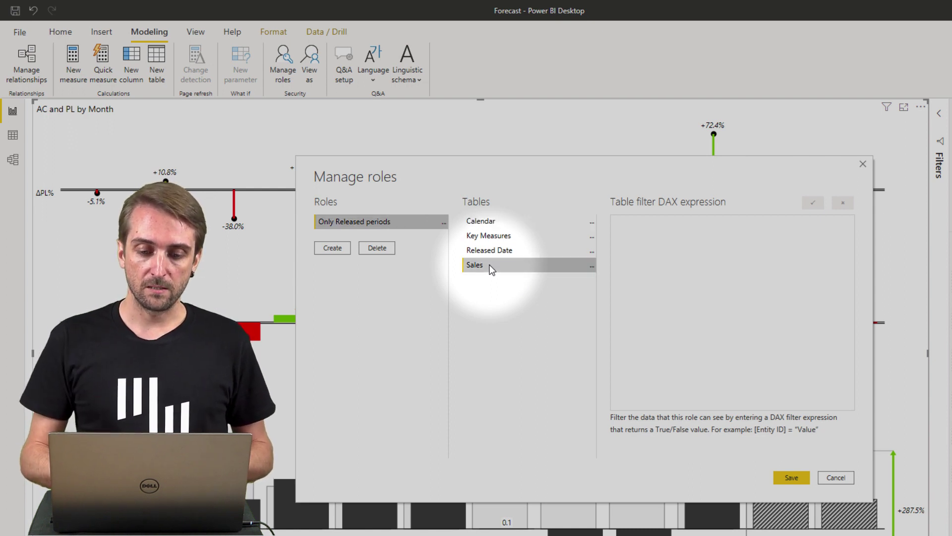
click(592, 268)
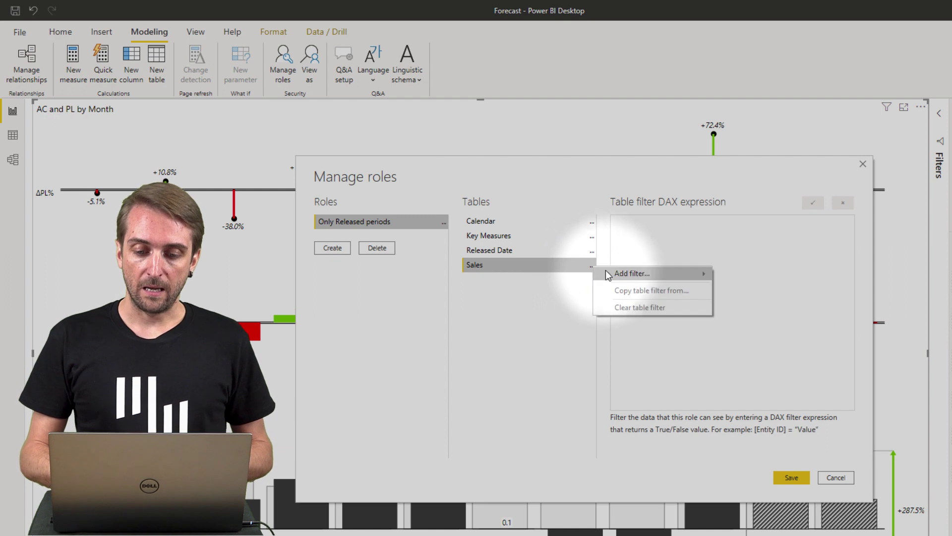
mouse_move(709, 276)
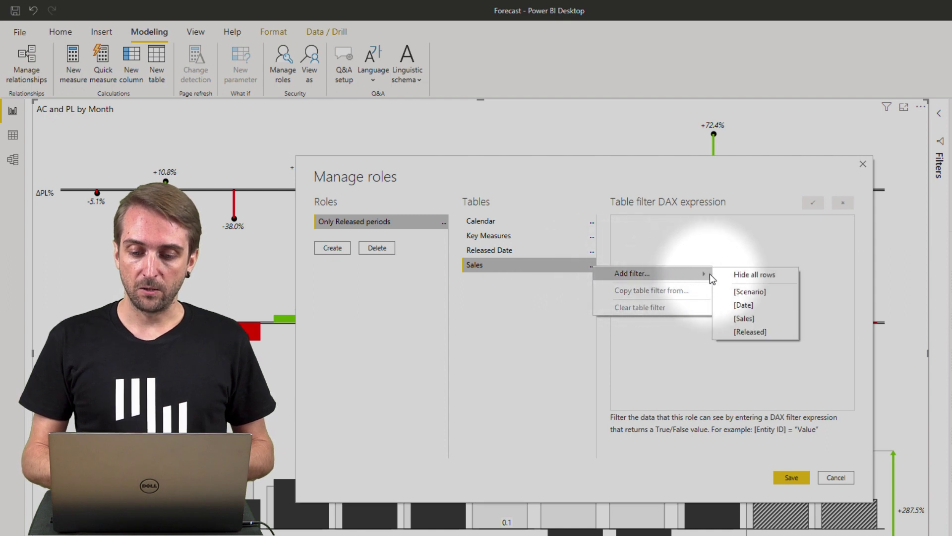
click(763, 331)
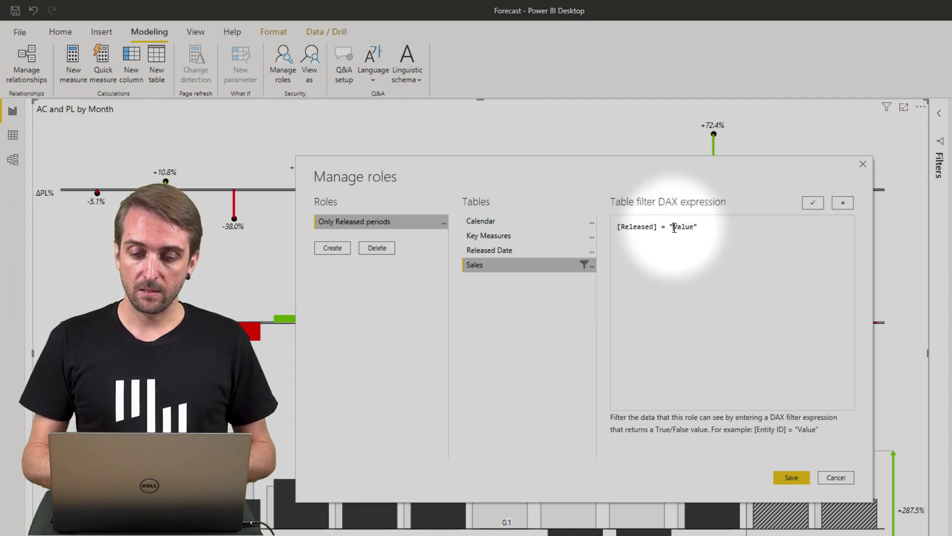
drag(674, 227, 695, 226)
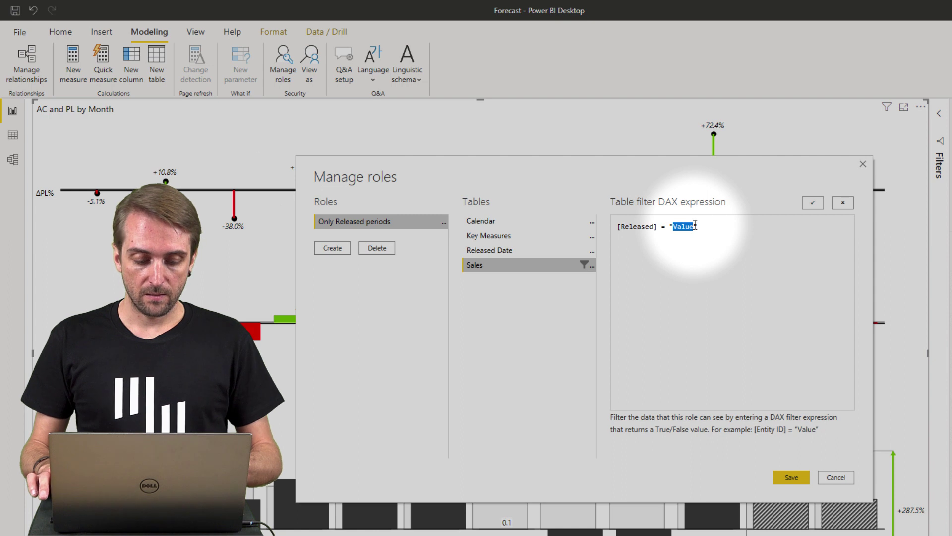
text(YES)
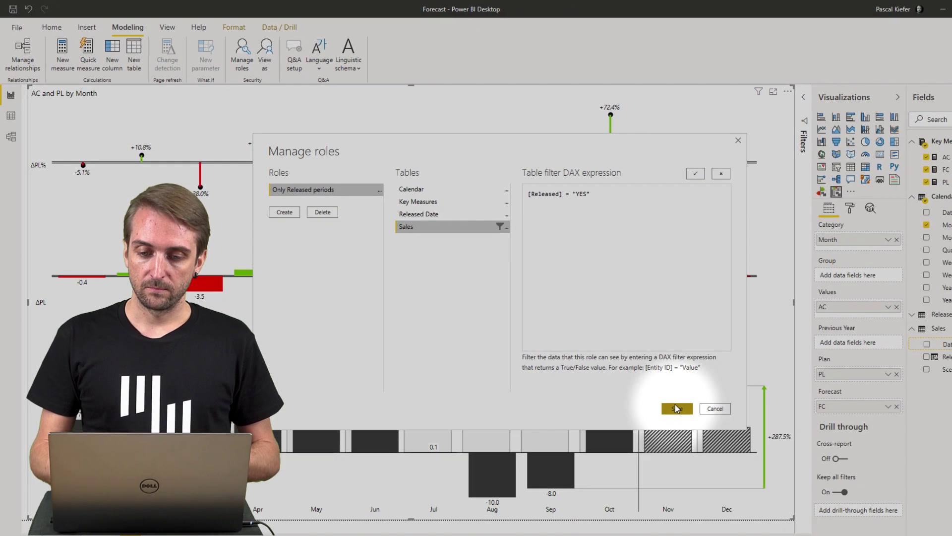
Save the role and preview the report as Only Released periods via View as
click(677, 408)
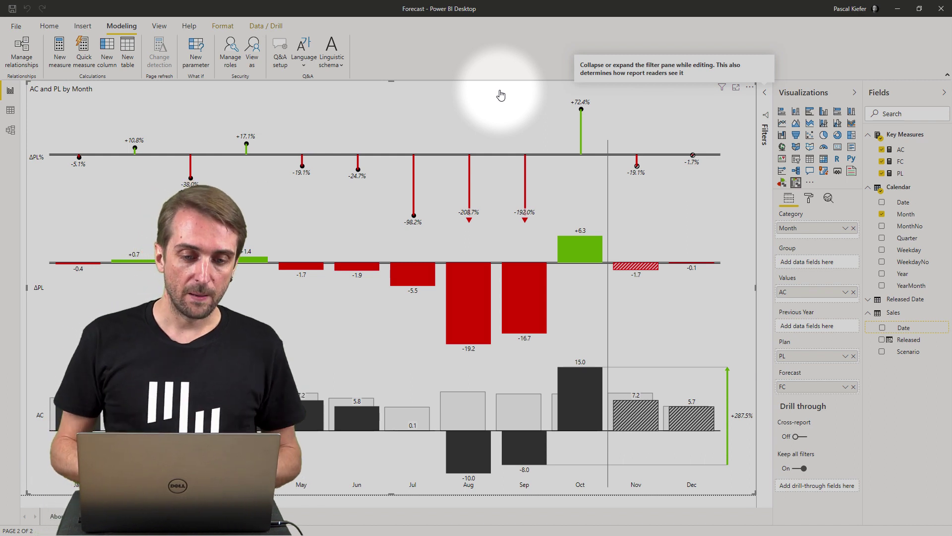
click(259, 52)
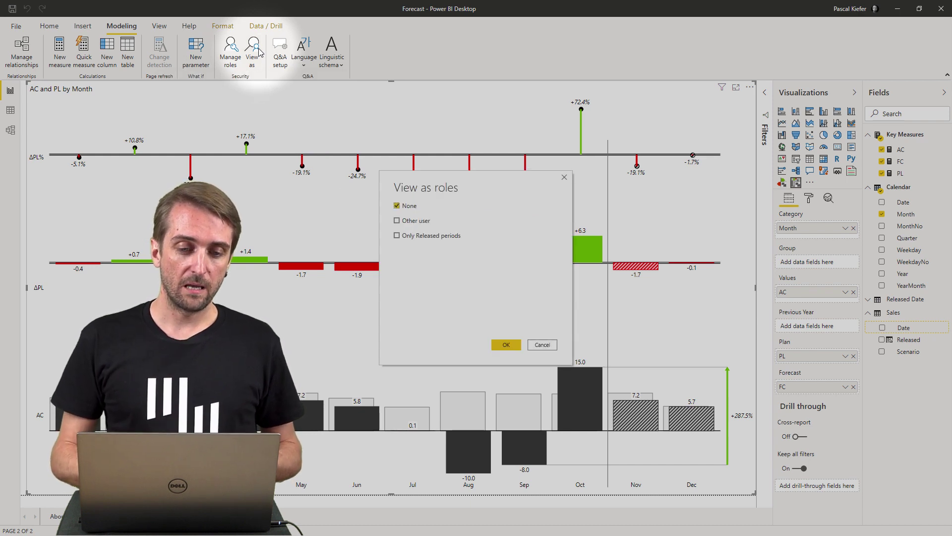
click(397, 235)
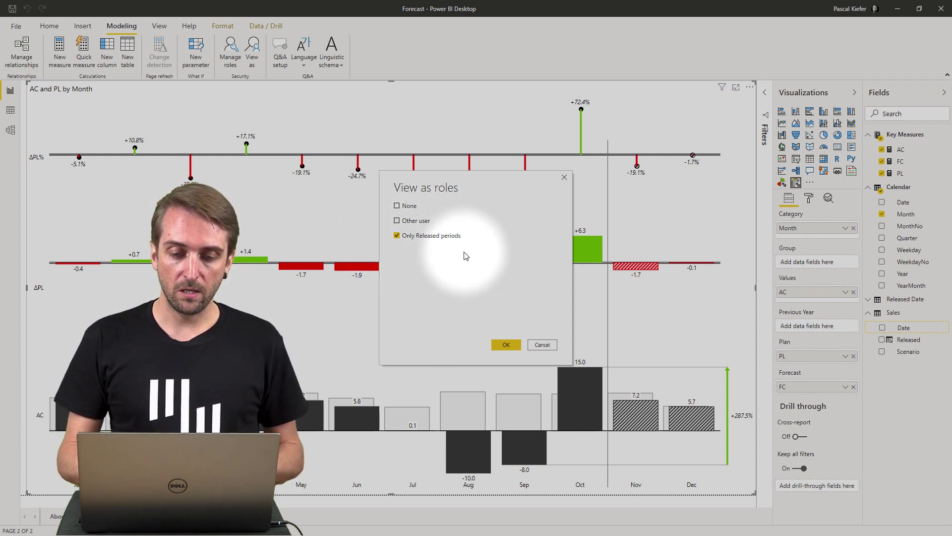
click(506, 346)
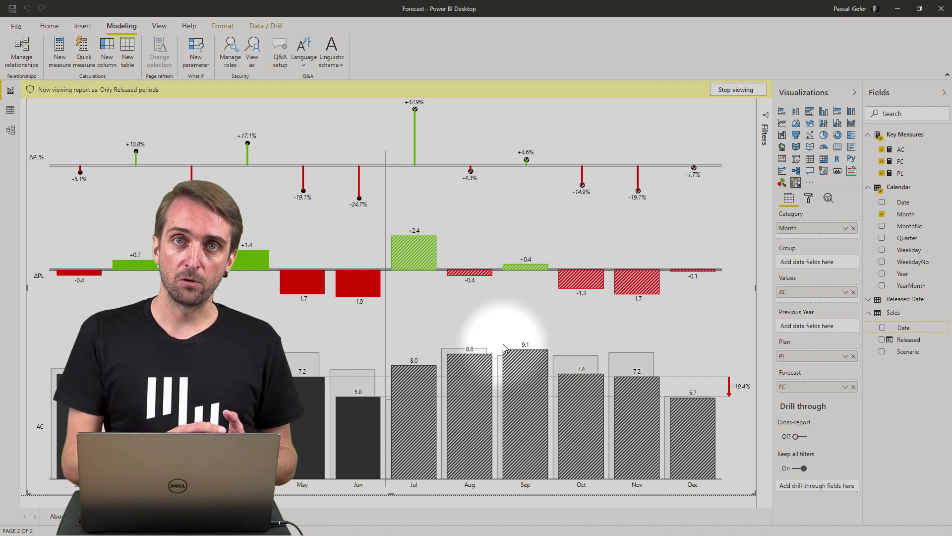
Highlight May, June and July, clear the selection, then stop viewing as the role
click(302, 396)
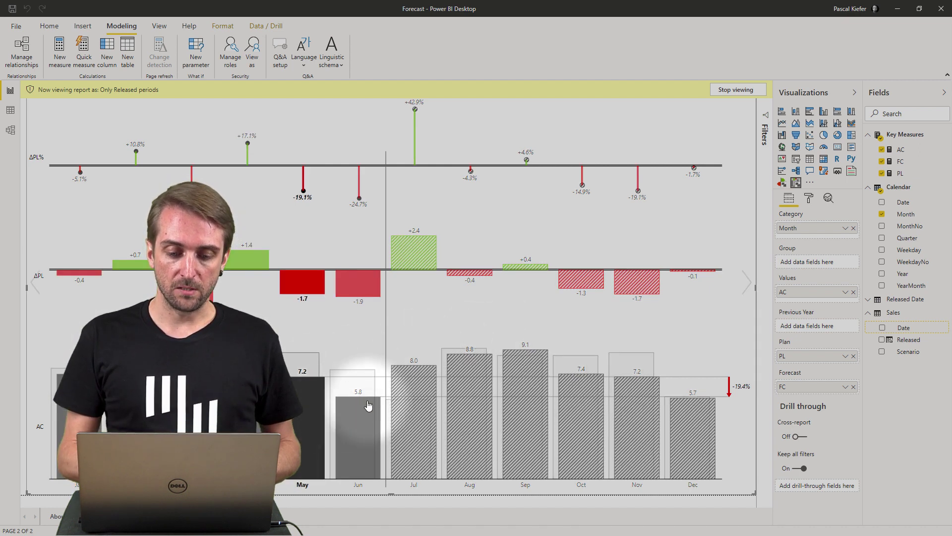
click(358, 392)
click(414, 377)
click(522, 288)
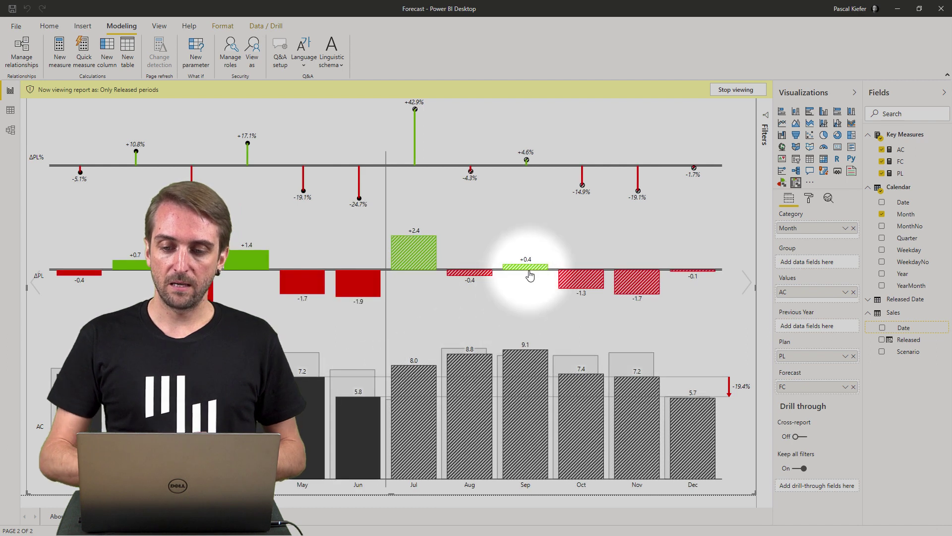
click(736, 90)
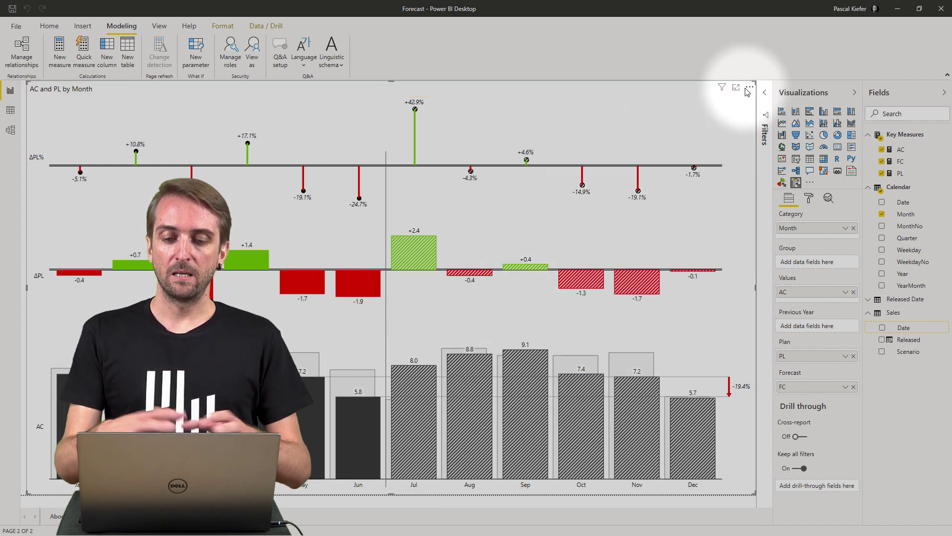